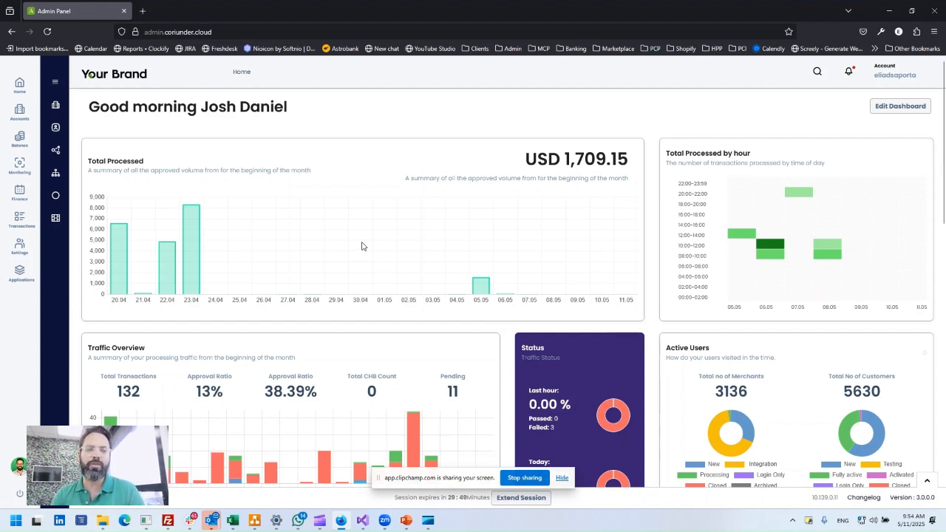
Open the Transaction Scoring Rules list in the ScoringRules application and review the existing rules.
left_click(22, 273)
left_click(99, 263)
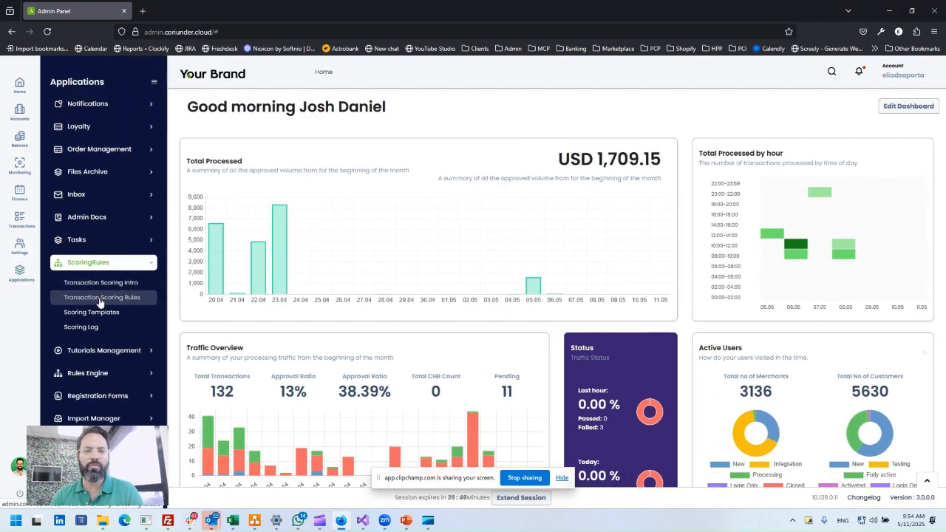
left_click(113, 298)
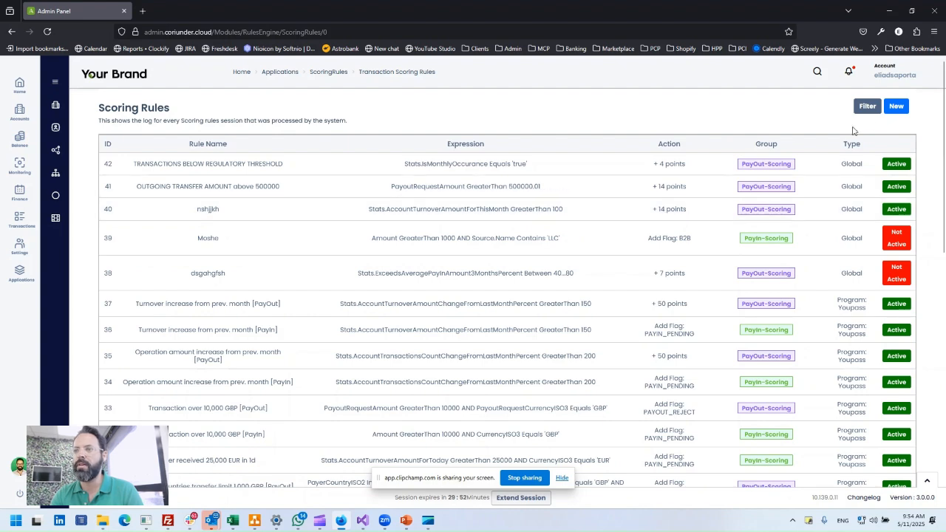
scroll(739, 233, "down", 4)
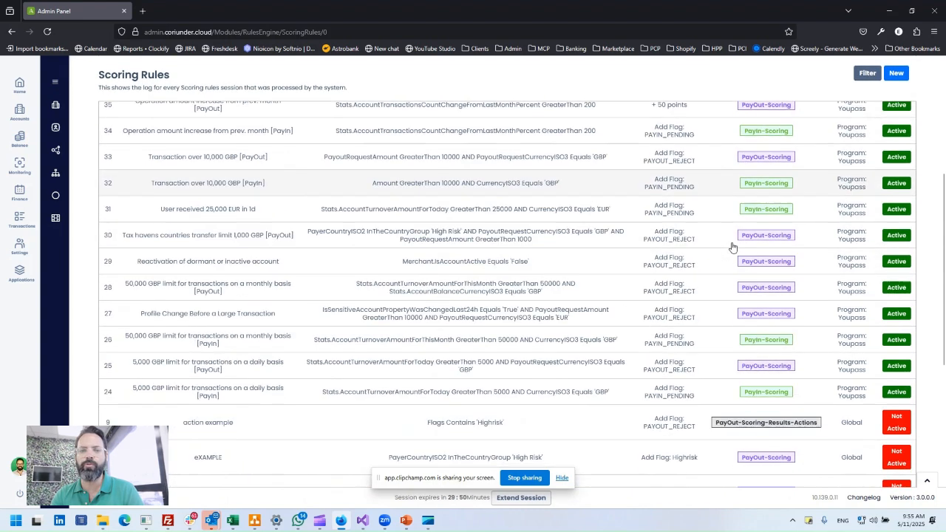
scroll(732, 247, "down", 1)
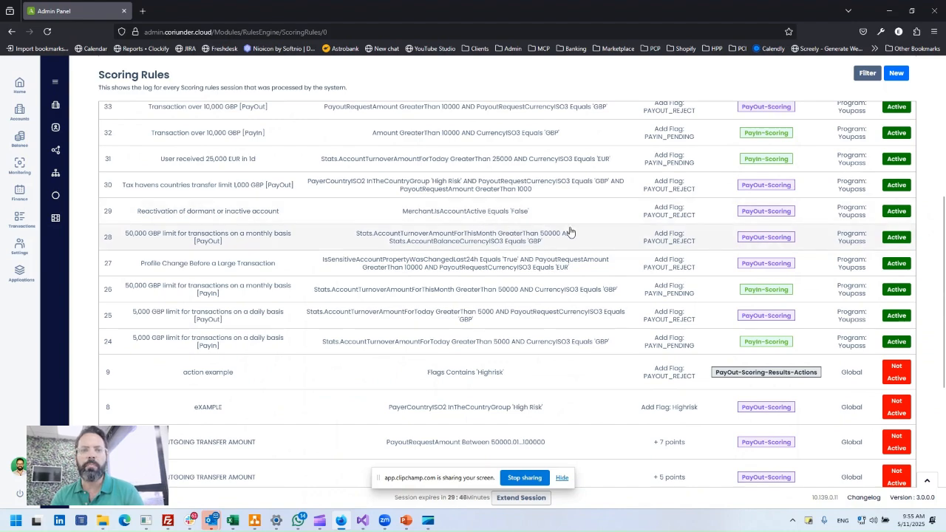
scroll(584, 229, "up", 5)
Start a new scoring rule named "Demo rule" and set Is Active to True.
left_click(896, 107)
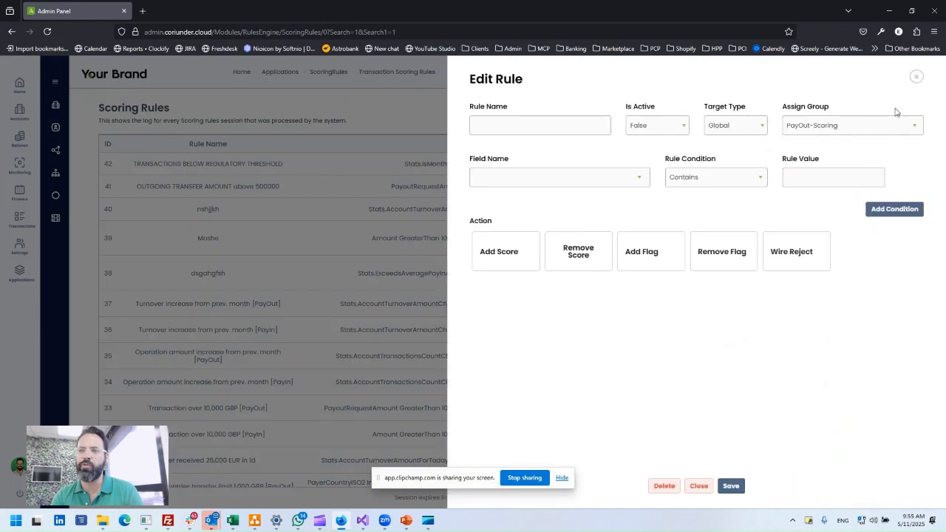
left_click(548, 127)
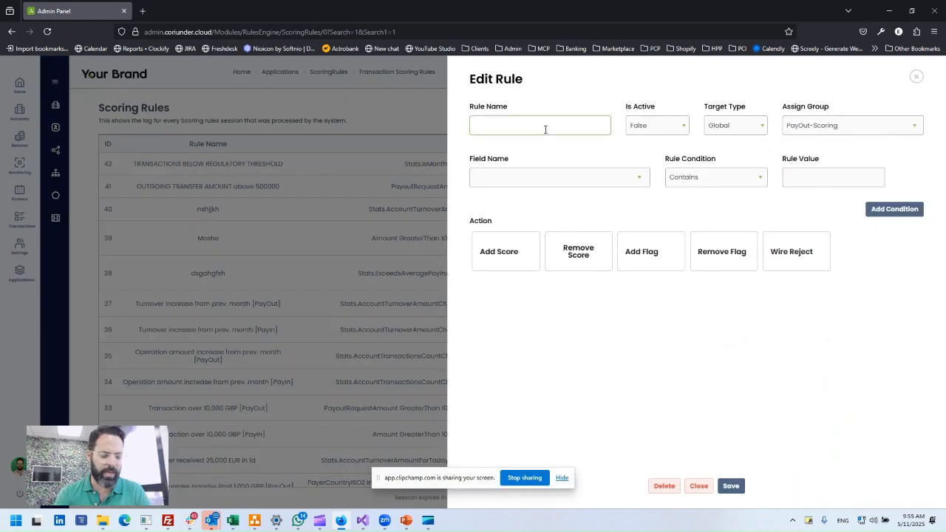
type("Demo rule")
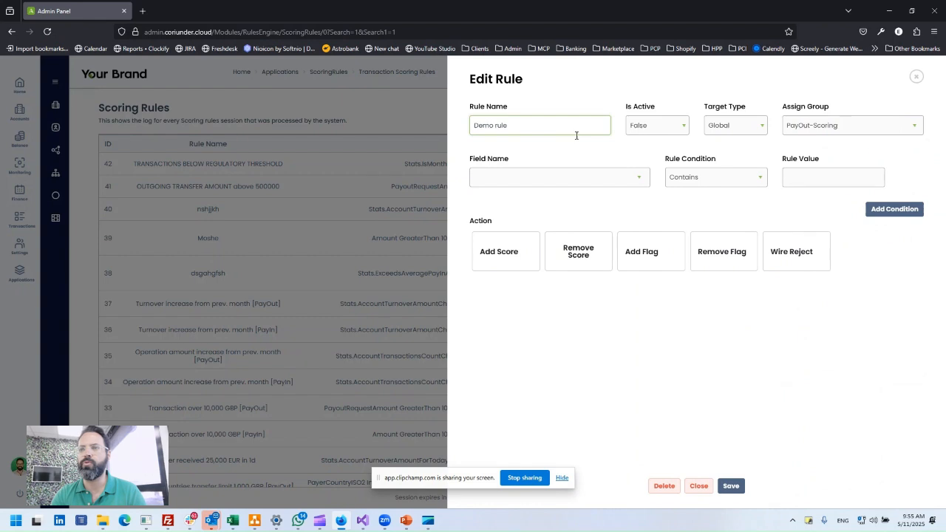
left_click(650, 127)
left_click(650, 142)
Check the available target types, keeping Global, and assign the rule to the PayIn-Scoring group.
left_click(744, 128)
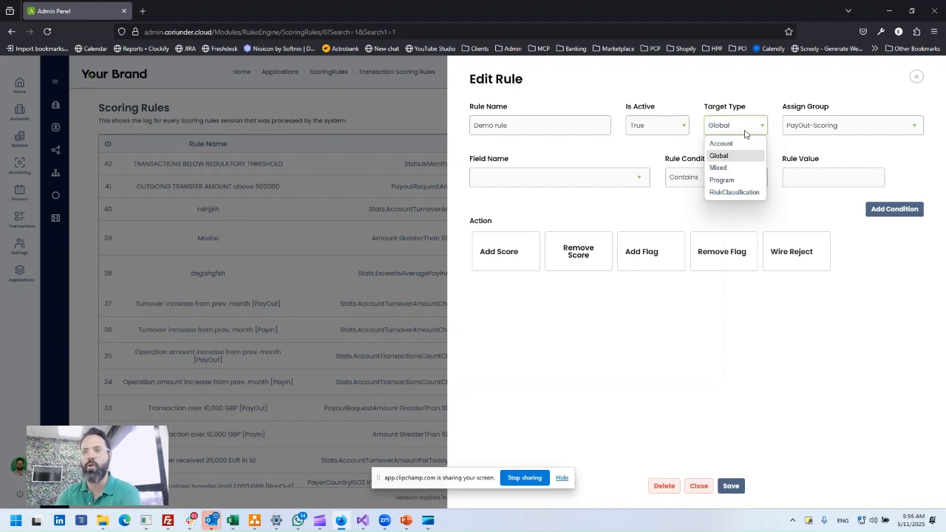
left_click(785, 151)
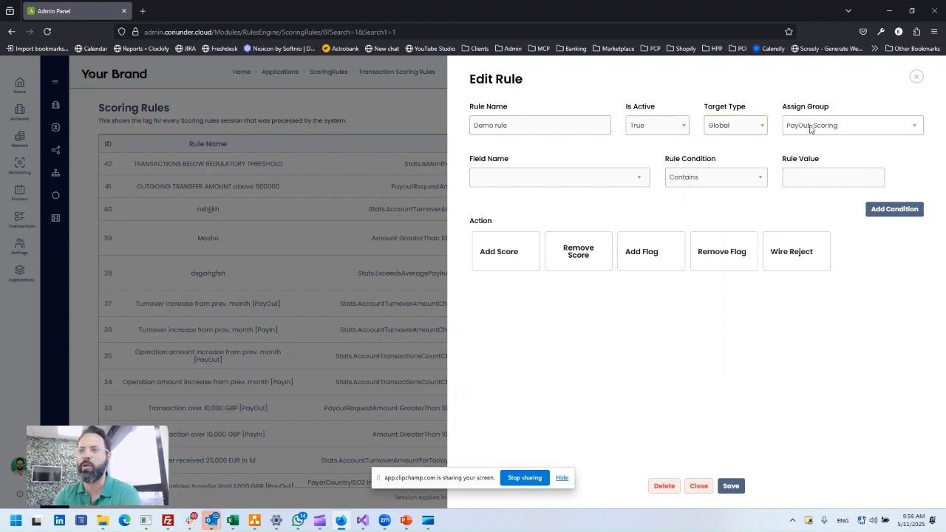
left_click(811, 130)
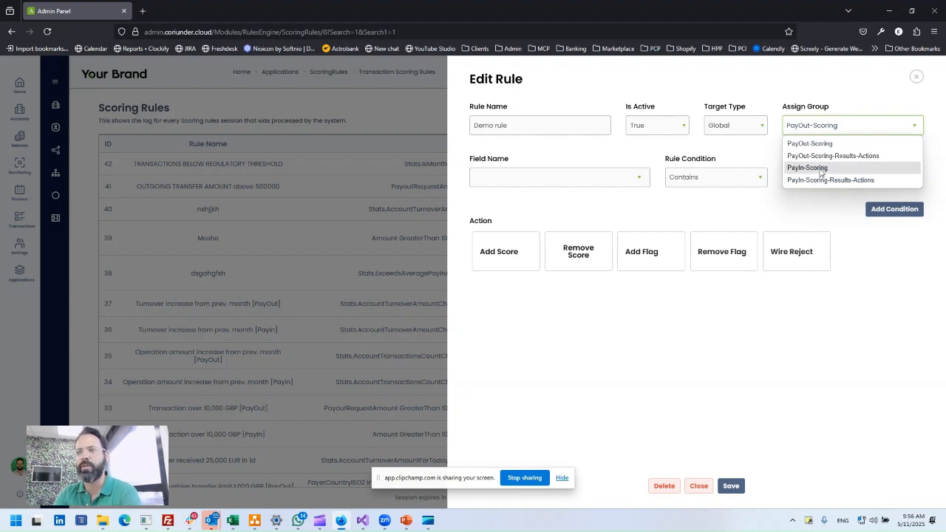
left_click(820, 169)
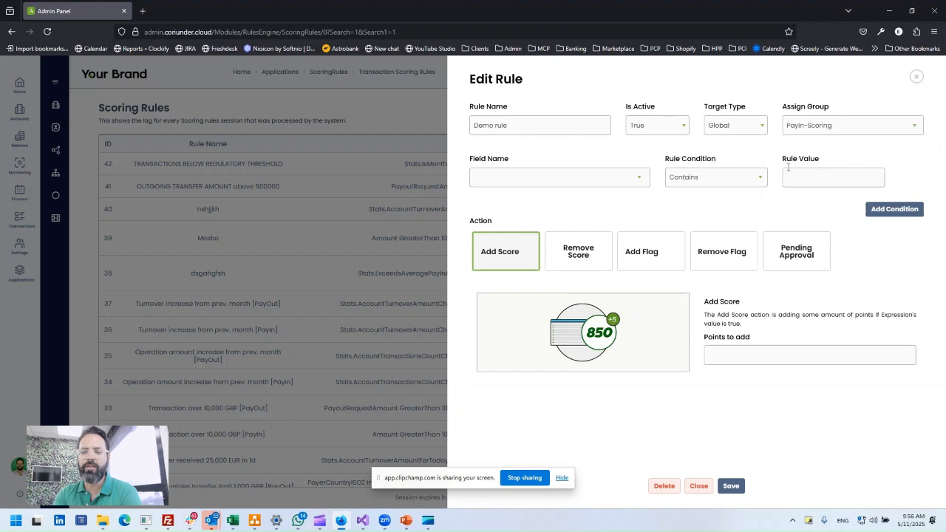
Look through the available field names and rule conditions for the PayIn-Scoring rule without choosing any.
left_click(602, 176)
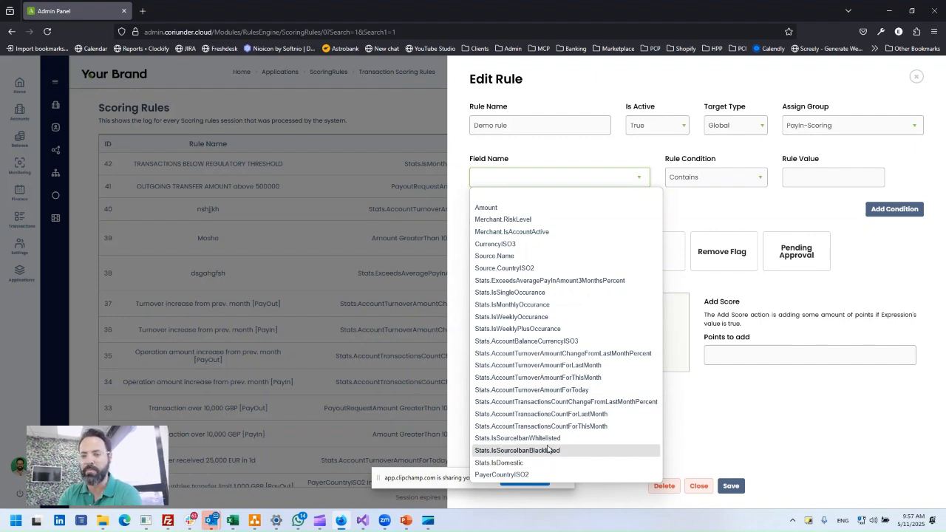
left_click(735, 212)
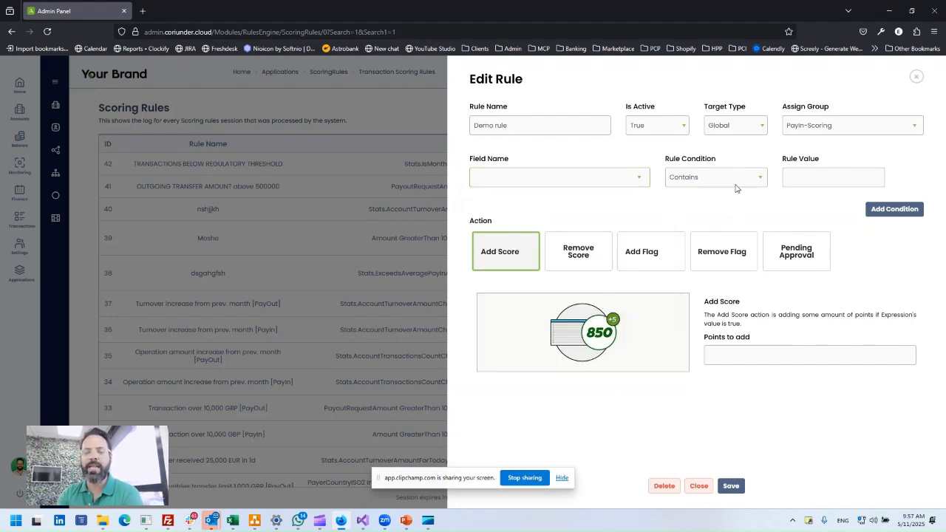
left_click(735, 187)
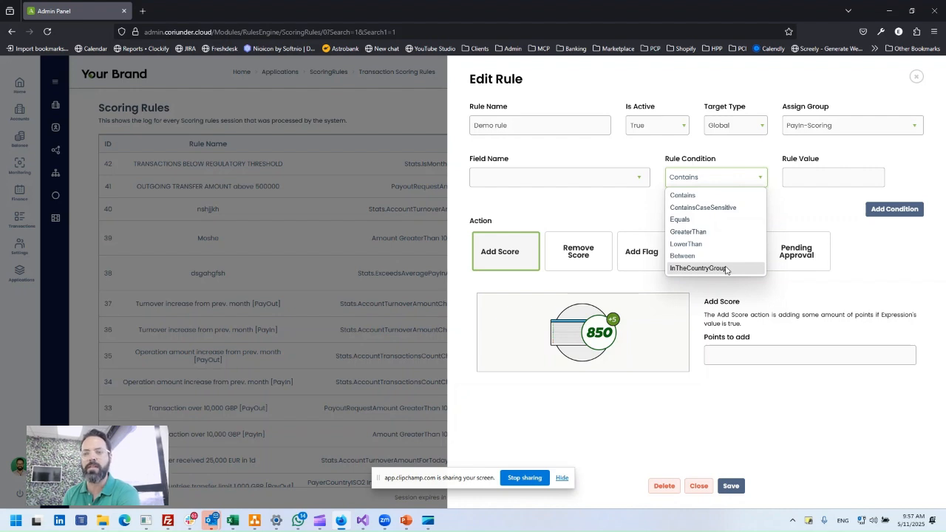
left_click(600, 217)
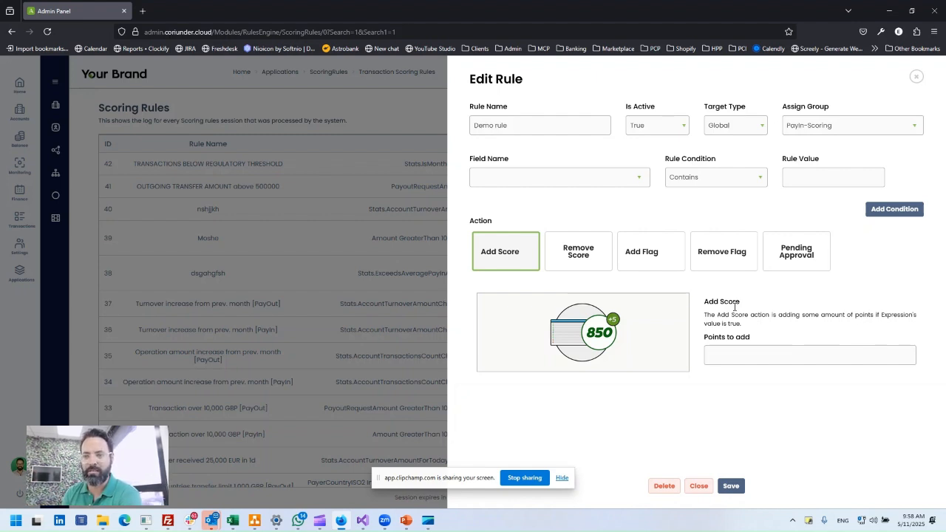
Choose the Add Flag action for the rule and enter BLACKLIST as the flag to add.
left_click(656, 253)
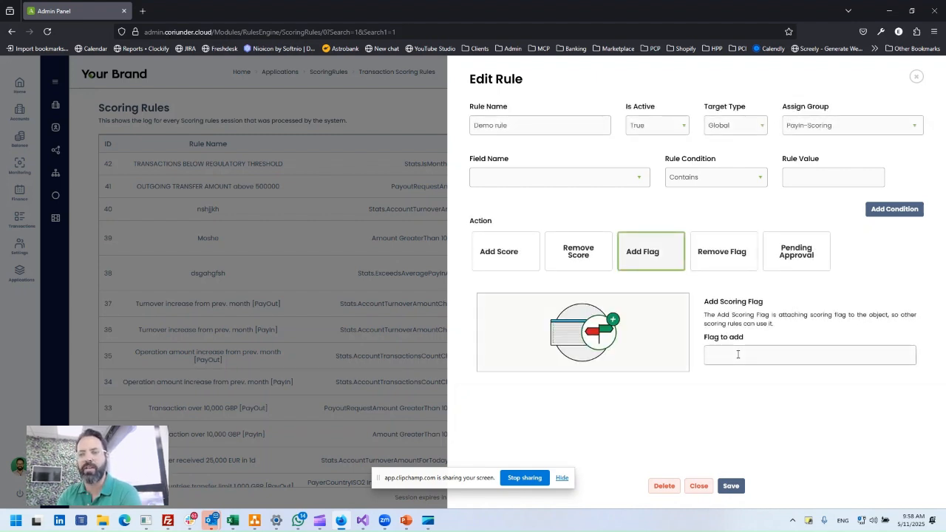
type("BLA")
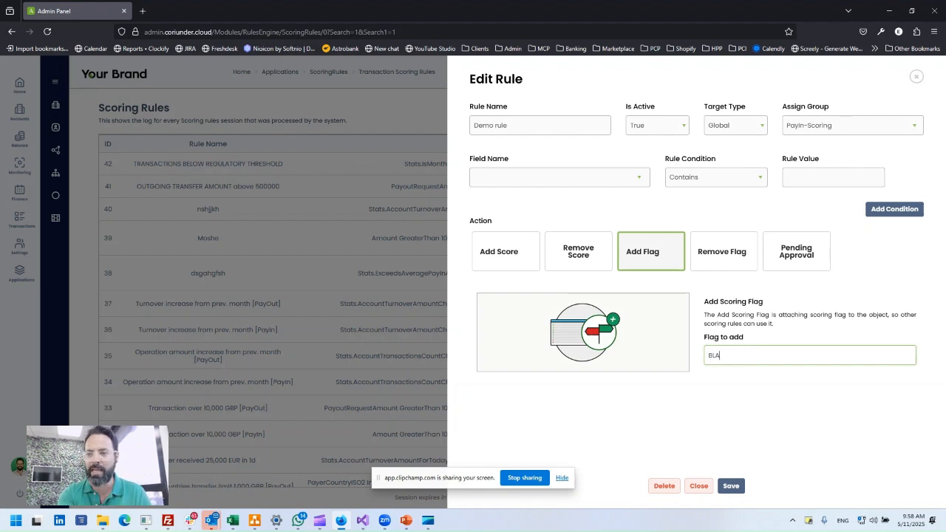
type("CKLIST")
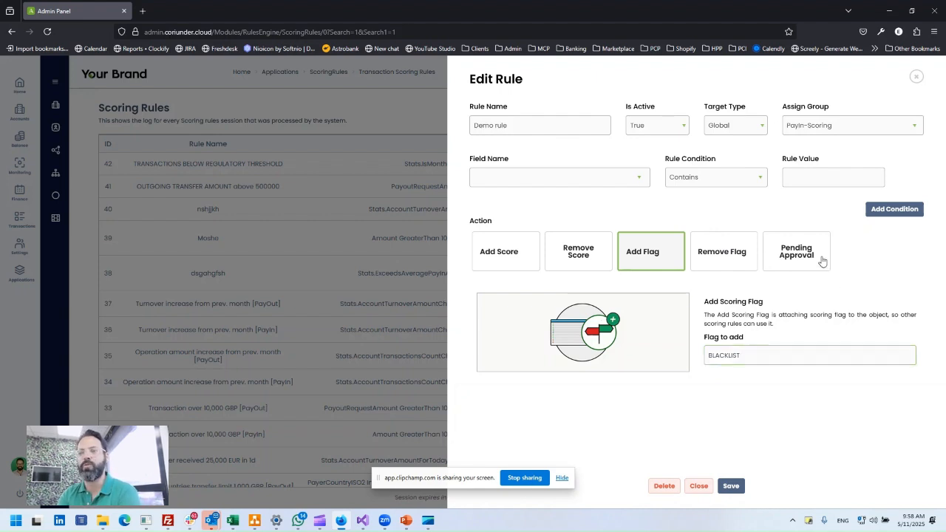
Reassign the rule to the PayIn-Scoring-Results-Actions group and choose Score as the condition's field.
left_click(830, 132)
left_click(824, 180)
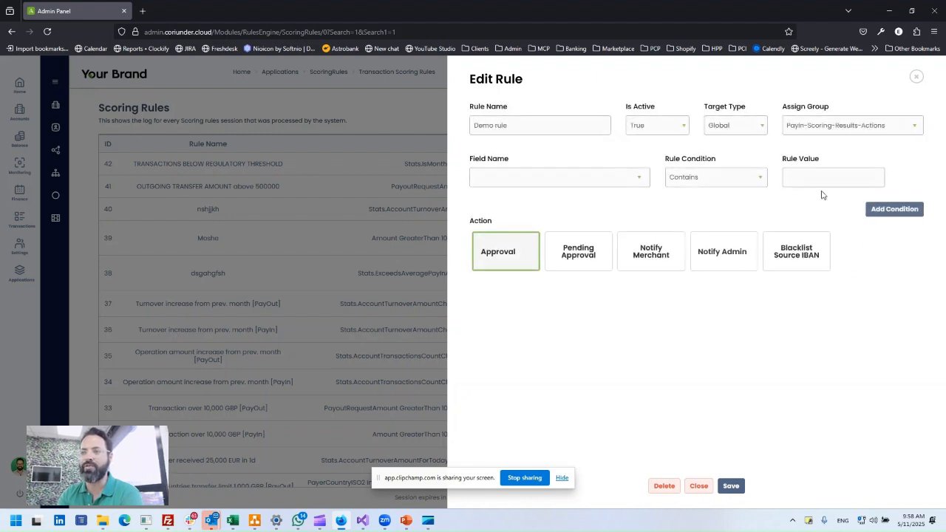
left_click(598, 178)
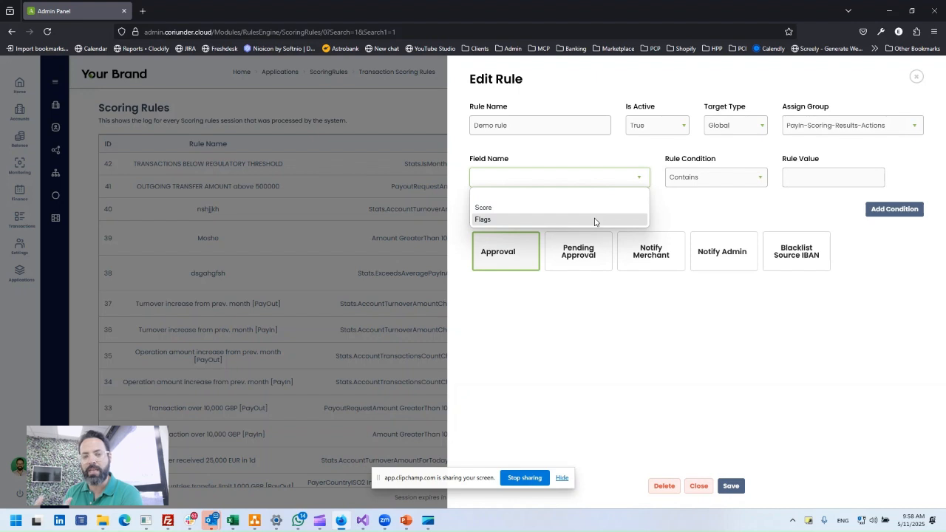
left_click(600, 207)
left_click(554, 183)
left_click(597, 204)
Set the Score condition's value to 50, trying GreaterThan before switching the comparison to LowerThan.
left_click(685, 181)
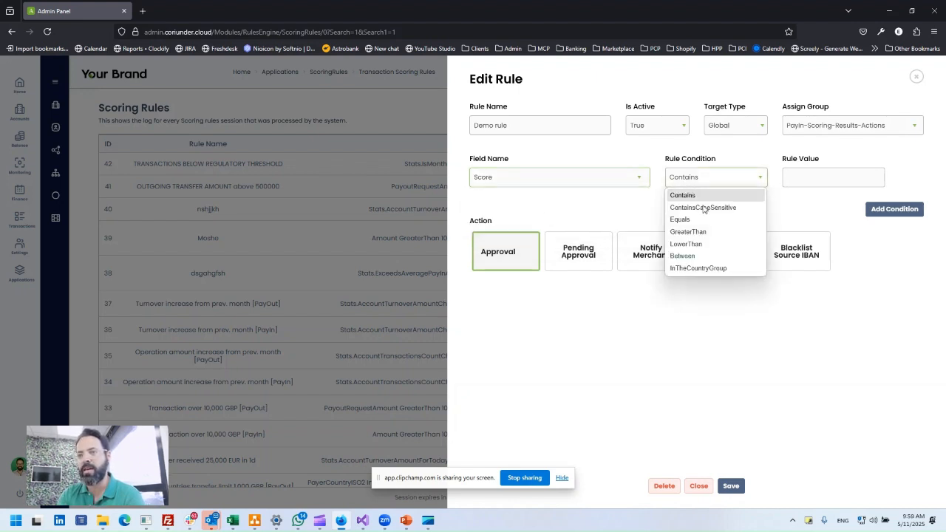
left_click(687, 231)
left_click(829, 174)
type("50")
left_click(660, 198)
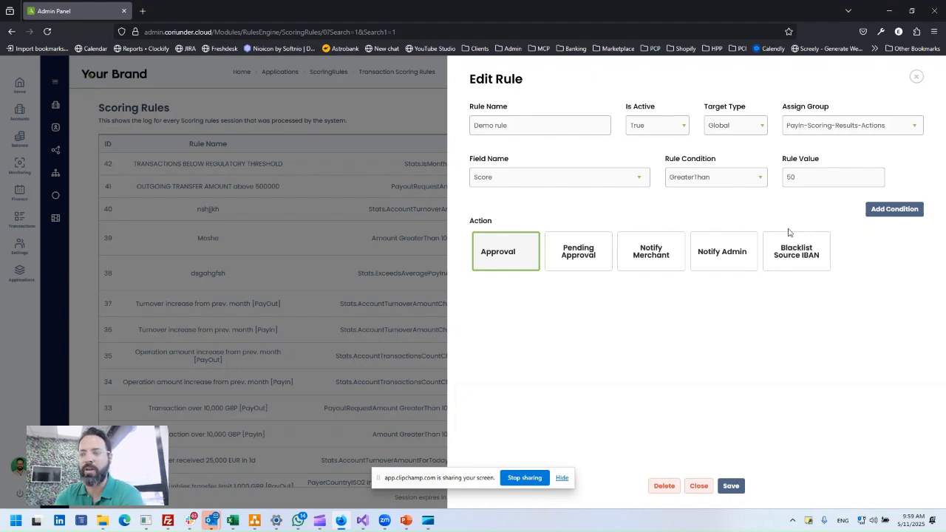
left_click(728, 179)
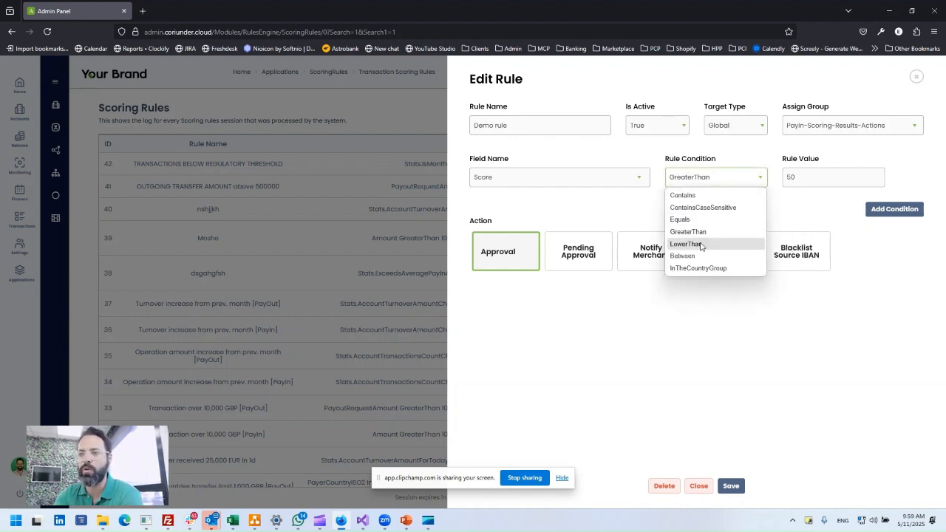
left_click(701, 245)
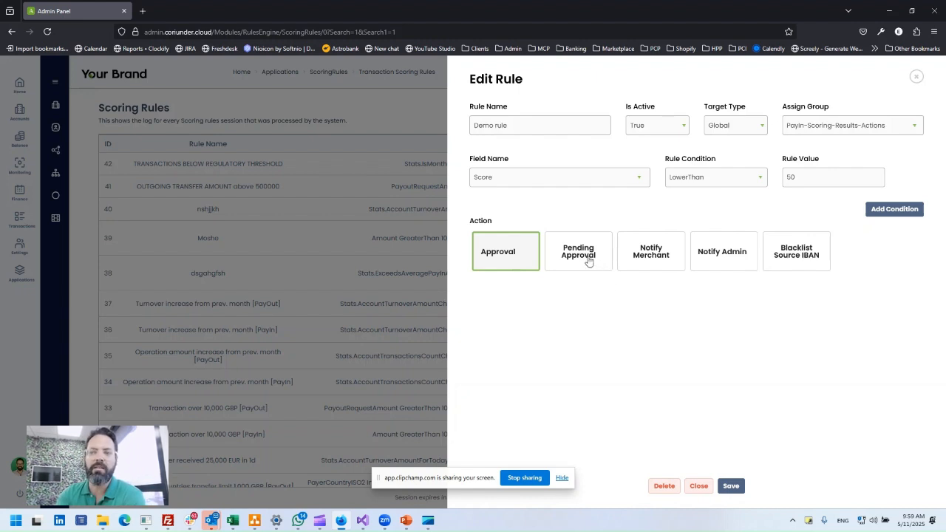
Reassign the rule to the PayOut-Scoring group and close the rule editor without saving.
left_click(796, 130)
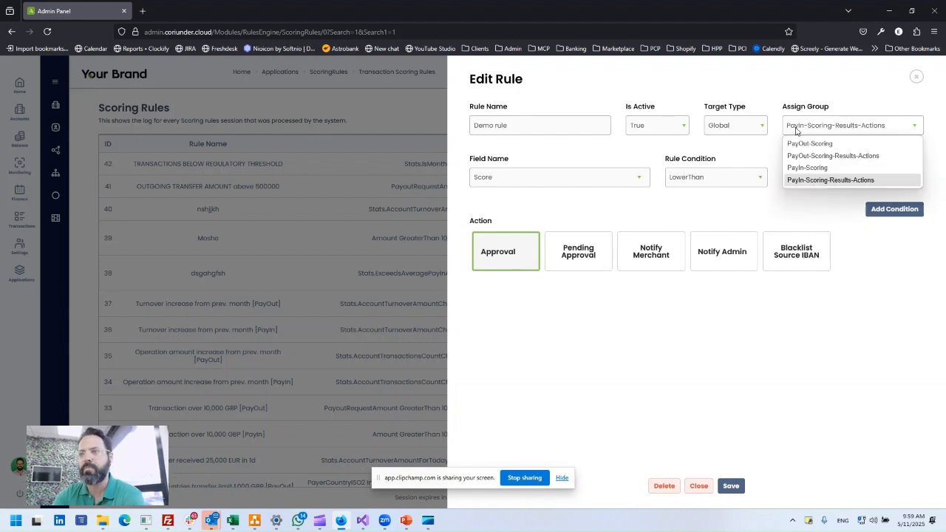
left_click(819, 145)
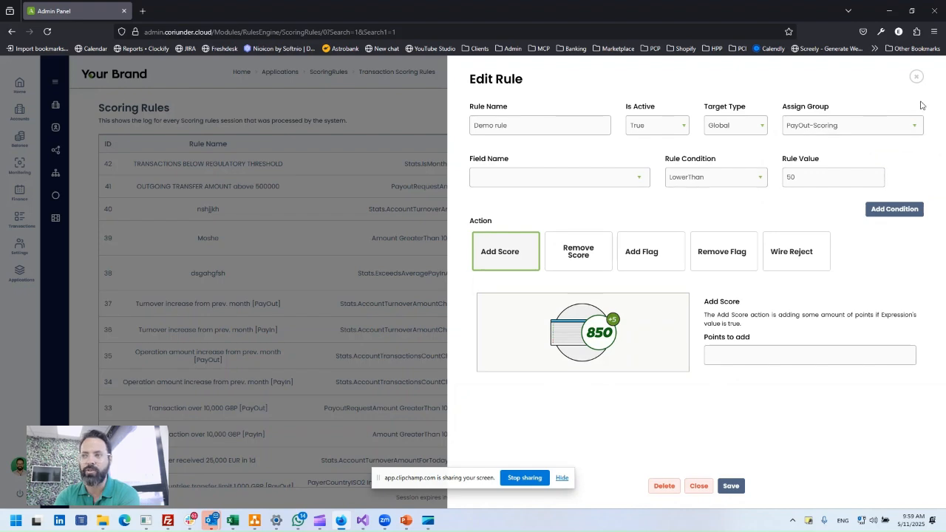
left_click(916, 76)
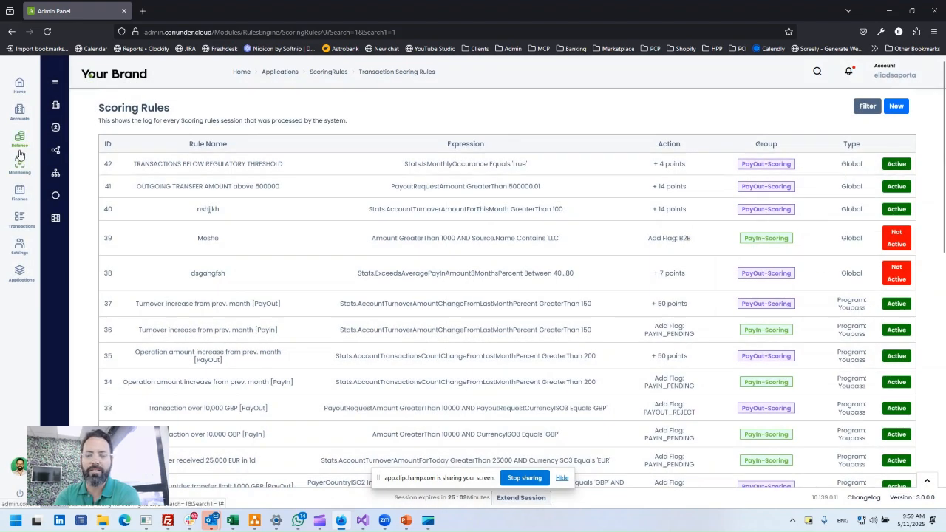
Open the Wires list under Finance payouts and view the payout score of pending wire 2984.
left_click(20, 194)
left_click(80, 127)
left_click(74, 147)
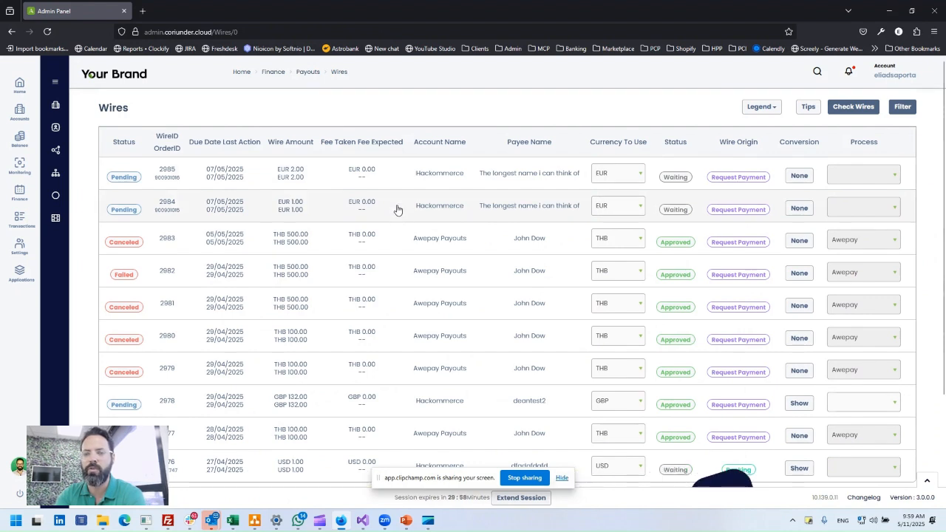
left_click(396, 210)
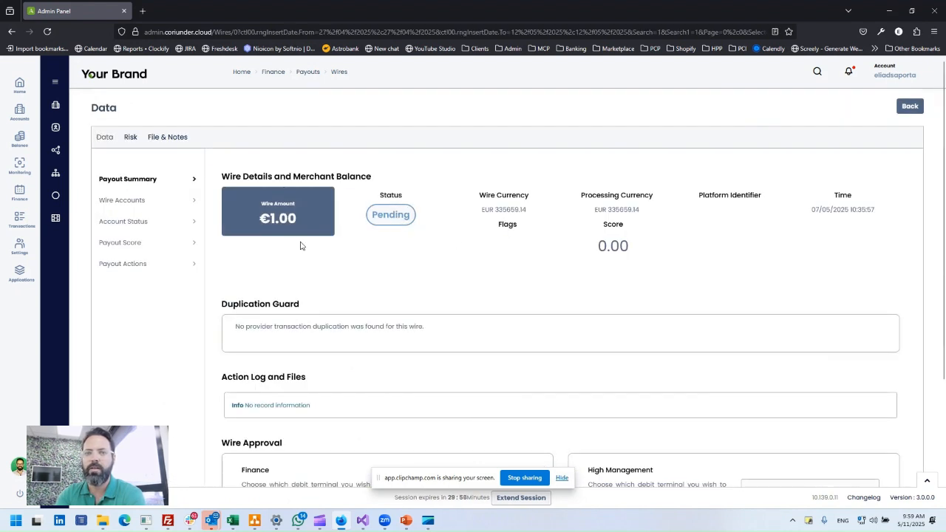
left_click(175, 246)
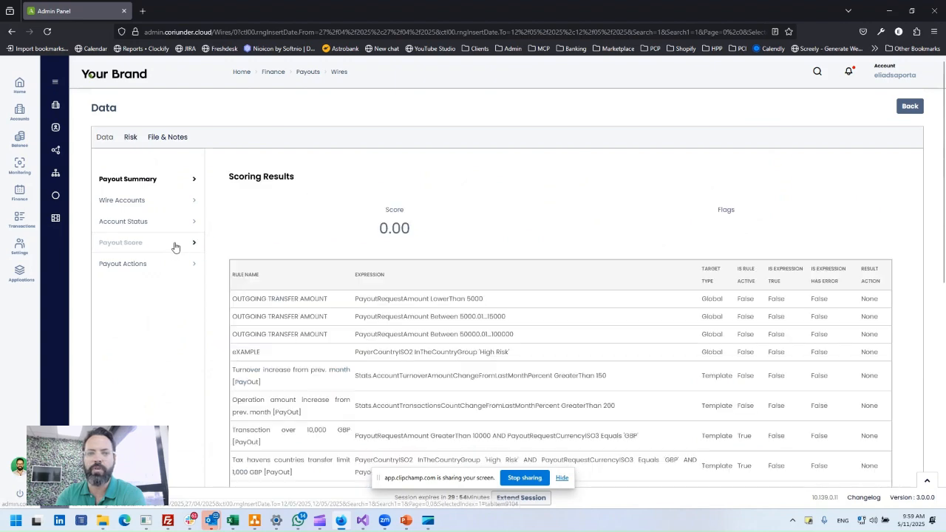
Review the wire's scoring results for each rule and its scoring action results.
scroll(532, 238, "down", 4)
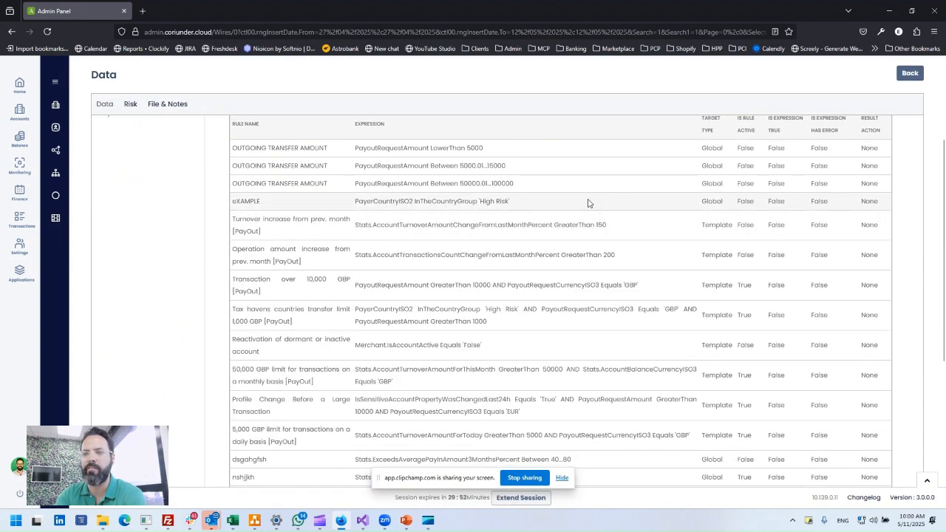
scroll(601, 211, "down", 1)
scroll(655, 217, "up", 1)
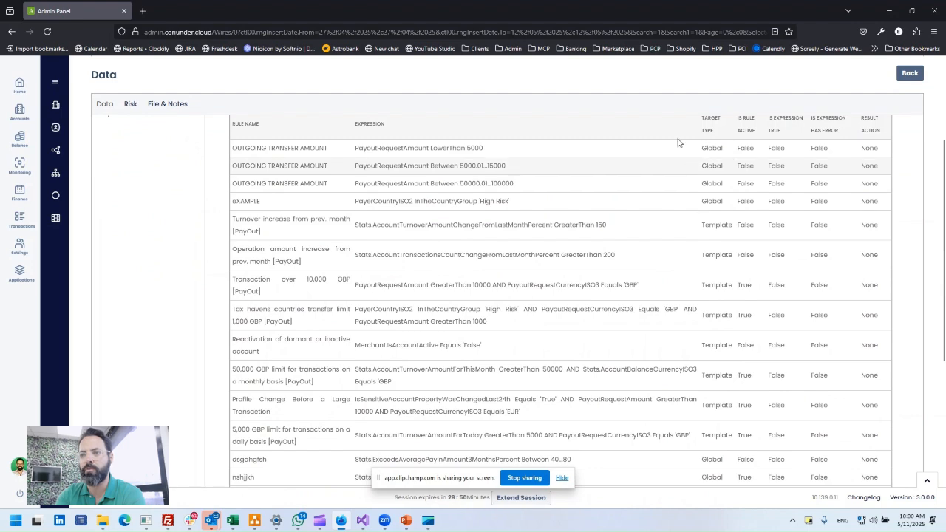
scroll(650, 262, "down", 1)
scroll(645, 264, "down", 3)
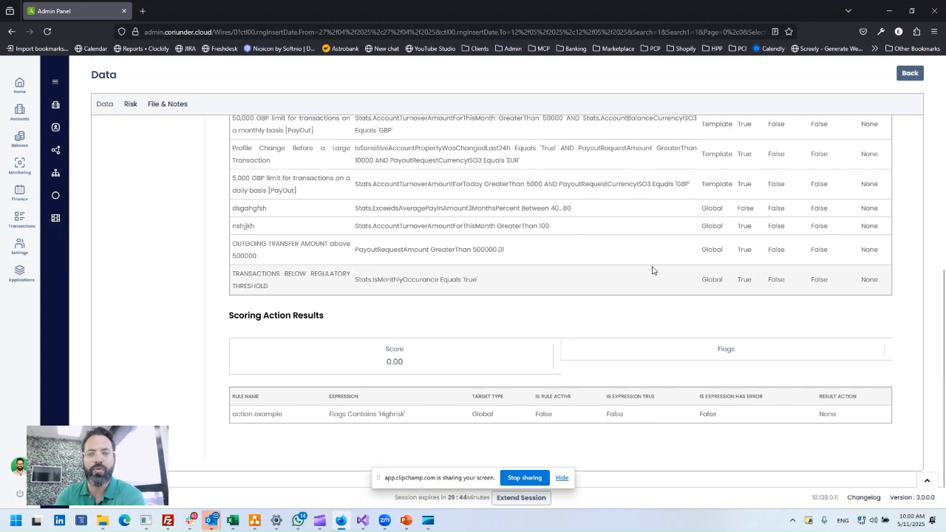
scroll(650, 269, "up", 10)
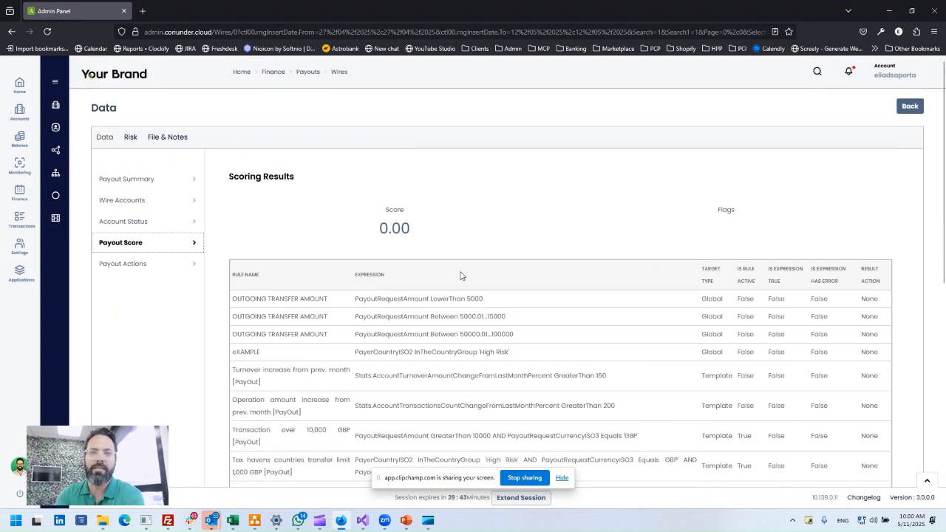
Return to the wire's payout summary and review the Finance and High Management approval options.
left_click(187, 184)
scroll(581, 304, "down", 3)
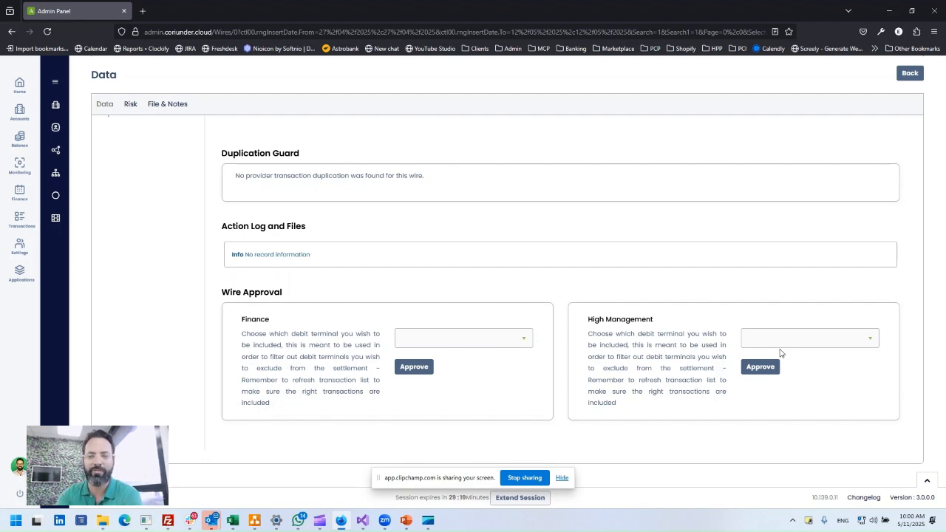
left_click(539, 478)
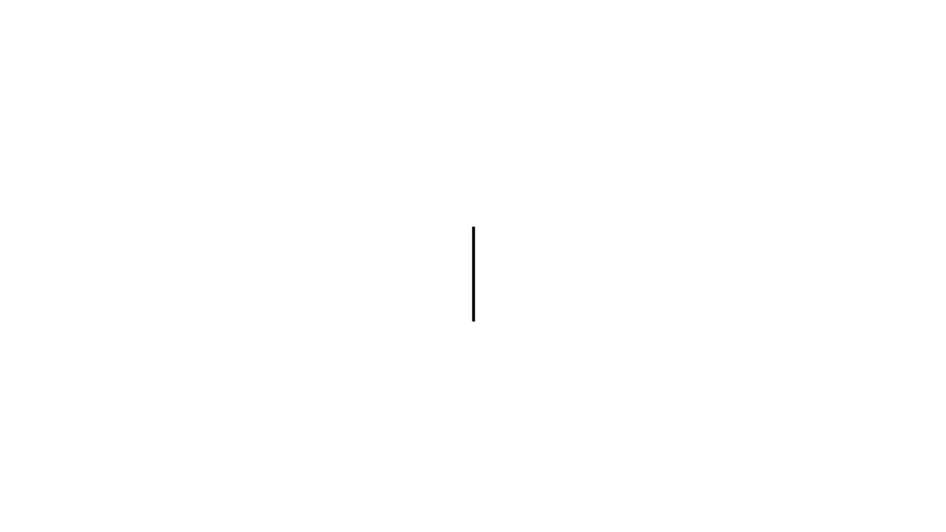